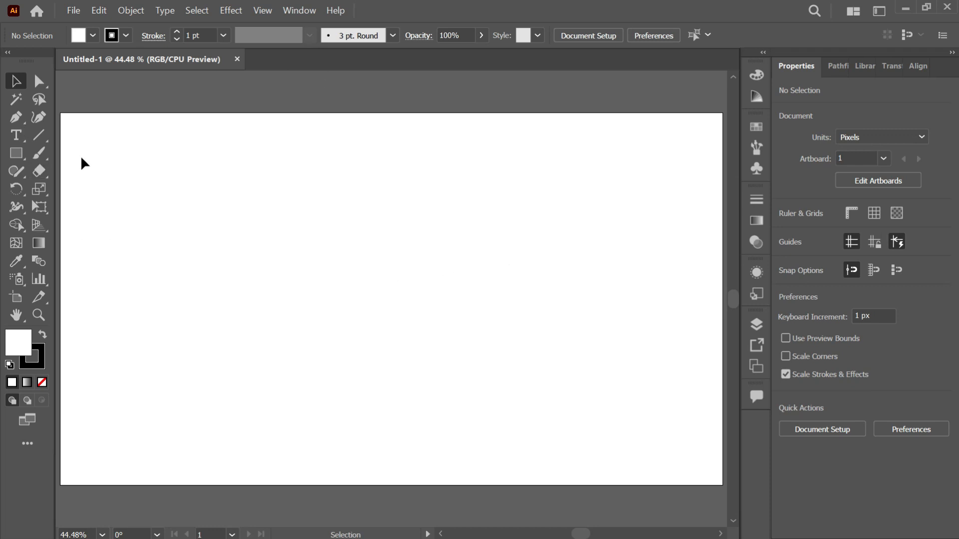
Accept the Paintbrush options with fidelity at Smooth and paint a vertical S-curve about 320 px tall near the artboard's centre
{"action": "double_click", "coordinate": [39, 156]}
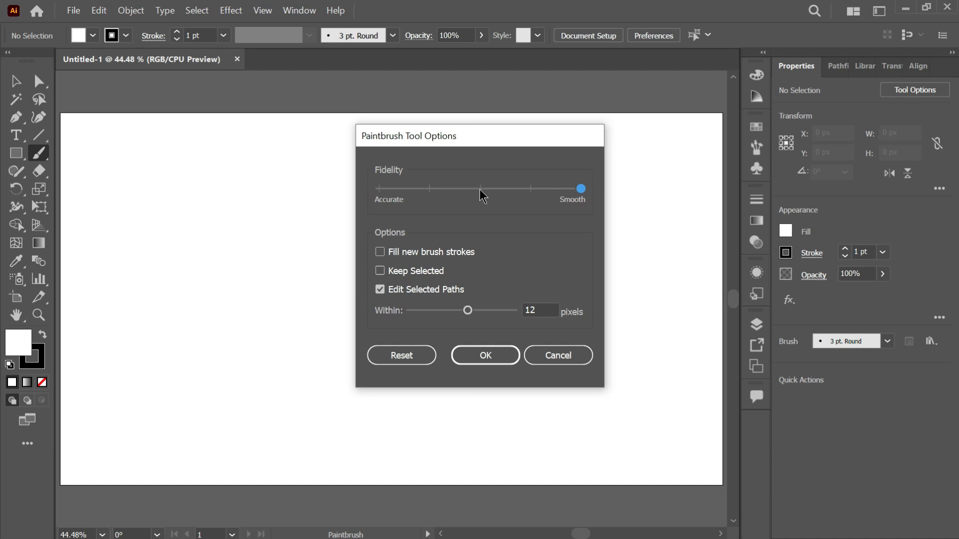
{"action": "left_click", "coordinate": [480, 189]}
{"action": "left_click", "coordinate": [481, 190]}
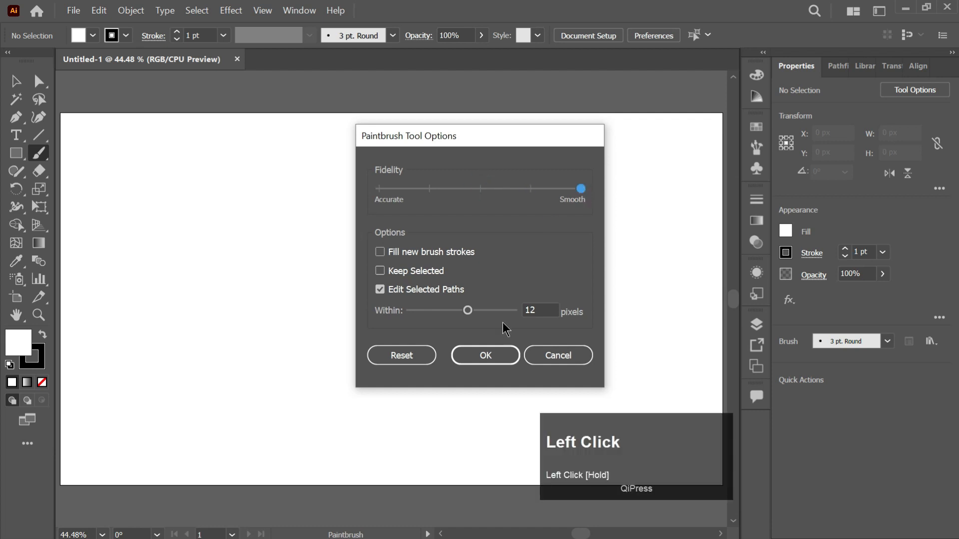
{"action": "left_click", "coordinate": [497, 355]}
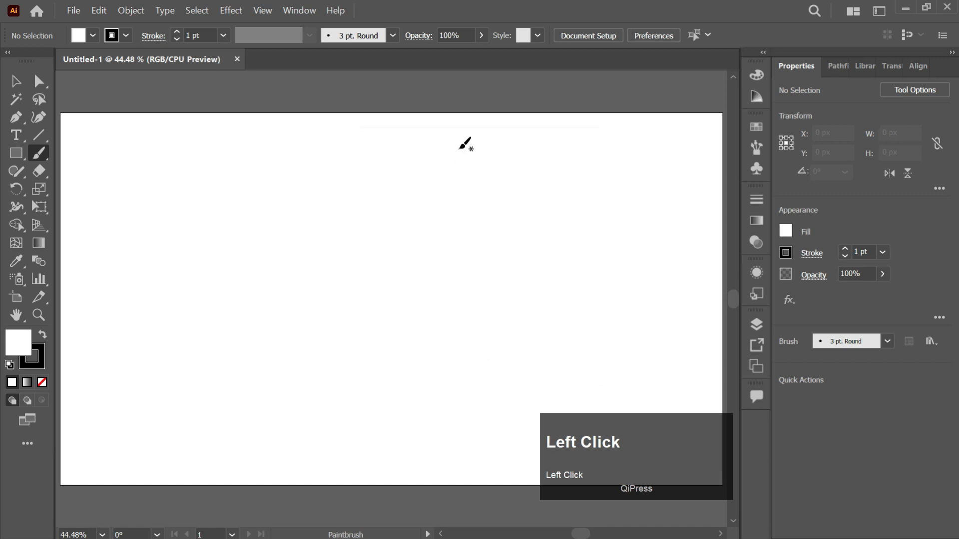
{"action": "mouse_move", "coordinate": [437, 166]}
{"action": "left_mouse_down"}
{"action": "mouse_move", "coordinate": [449, 266]}
{"action": "mouse_move", "coordinate": [441, 321]}
{"action": "left_mouse_up"}
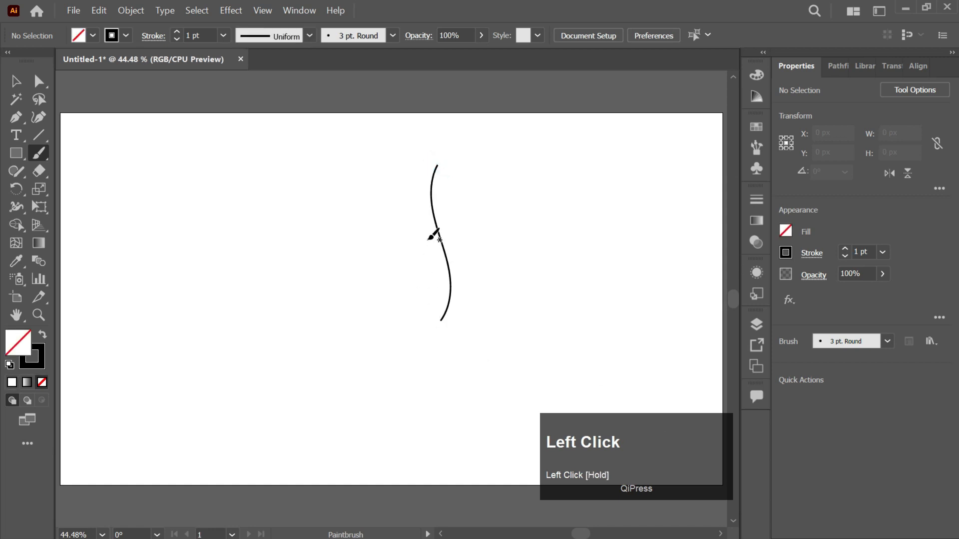
Select the painted S-curve and apply Expand Appearance to it
{"action": "key", "text": "v"}
{"action": "left_click_drag", "start_coordinate": [469, 212], "coordinate": [435, 284]}
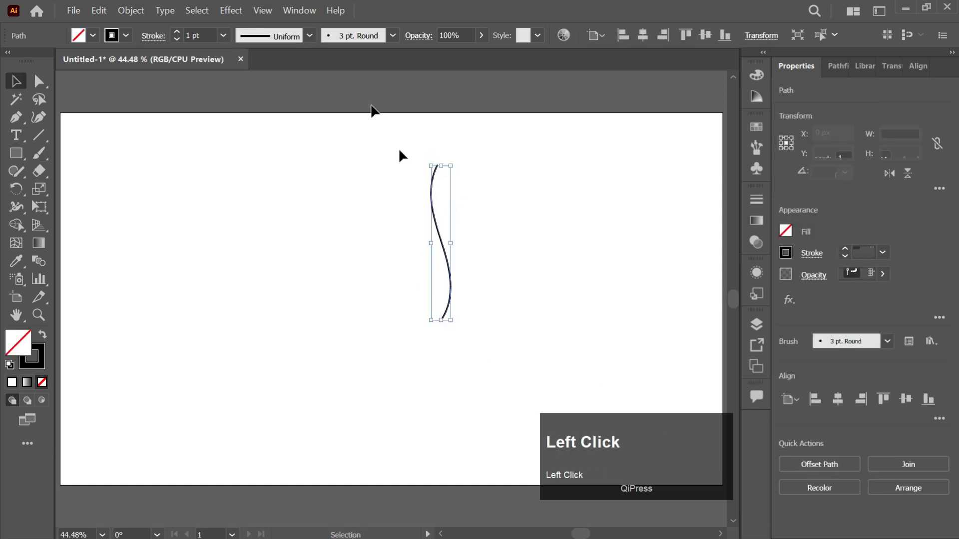
{"action": "left_click", "coordinate": [130, 10]}
{"action": "left_click", "coordinate": [218, 193]}
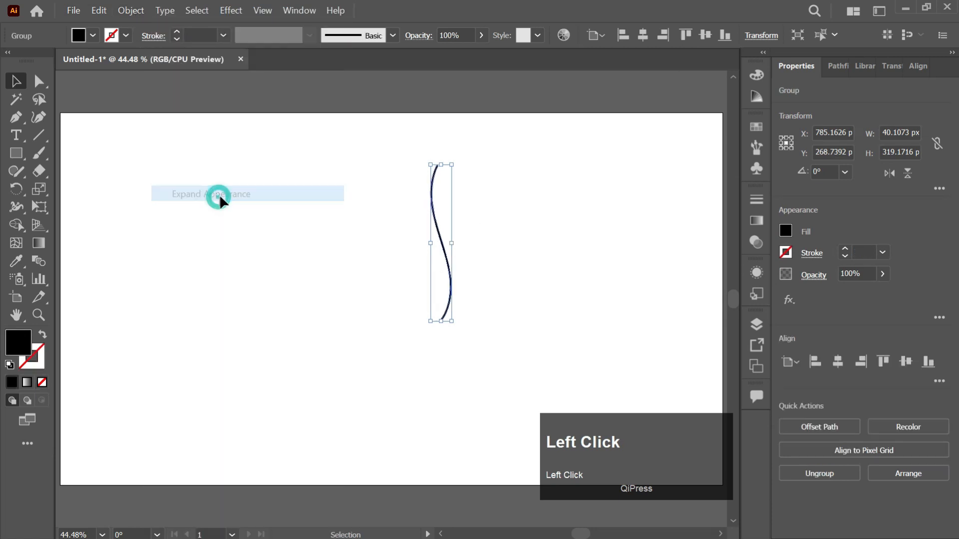
Give the expanded S-curve a 30 pt stroke
{"action": "left_click", "coordinate": [856, 250]}
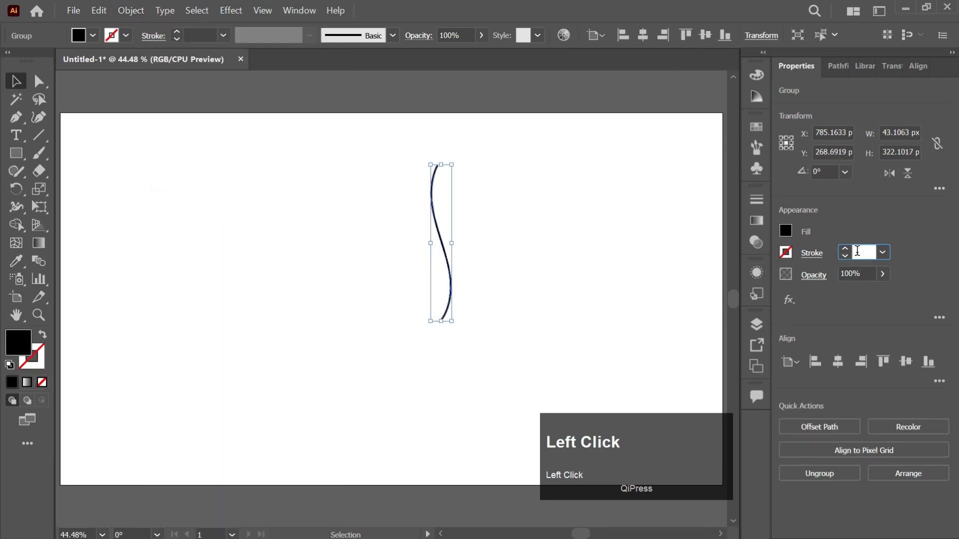
{"action": "scroll", "coordinate": [858, 251], "scroll_direction": "up", "scroll_amount": 20}
{"action": "scroll", "coordinate": [867, 250], "scroll_direction": "up", "scroll_amount": 4}
{"action": "scroll", "coordinate": [866, 250], "scroll_direction": "down", "scroll_amount": 2}
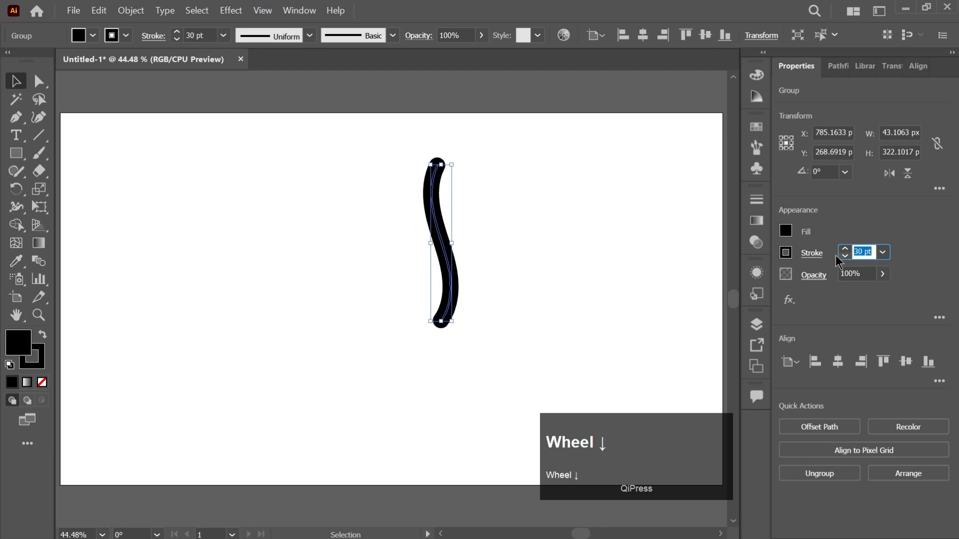
Apply the elongated teardrop width profile, narrow at one end and rounded at the other, to the S-curve's stroke
{"action": "left_click", "coordinate": [811, 254]}
{"action": "left_click", "coordinate": [780, 488]}
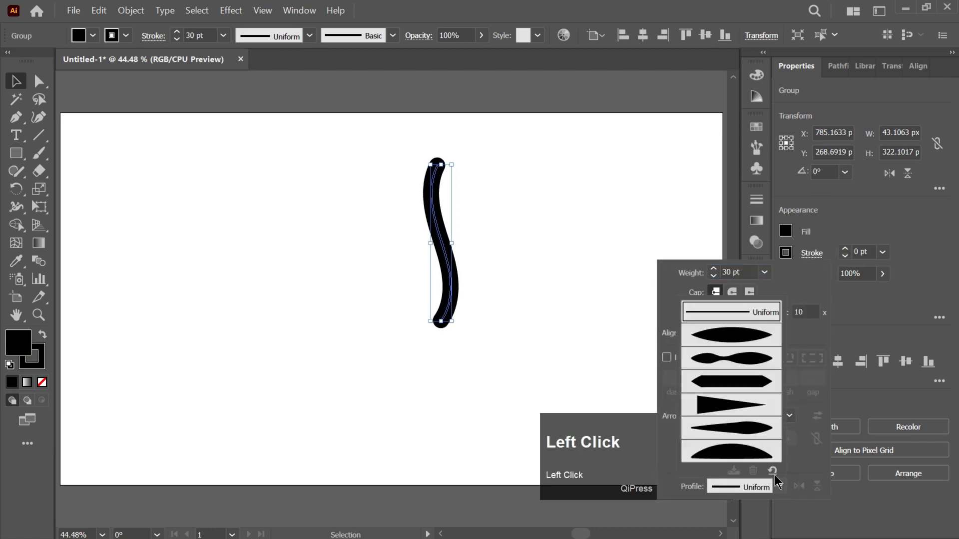
{"action": "left_click", "coordinate": [745, 428]}
{"action": "left_click", "coordinate": [515, 190]}
Rotate the S-curve 180° so its thick end is up, and scale it to about 63 × 468 px
{"action": "left_click_drag", "start_coordinate": [483, 162], "coordinate": [407, 302]}
{"action": "left_click_drag", "start_coordinate": [458, 163], "coordinate": [421, 332]}
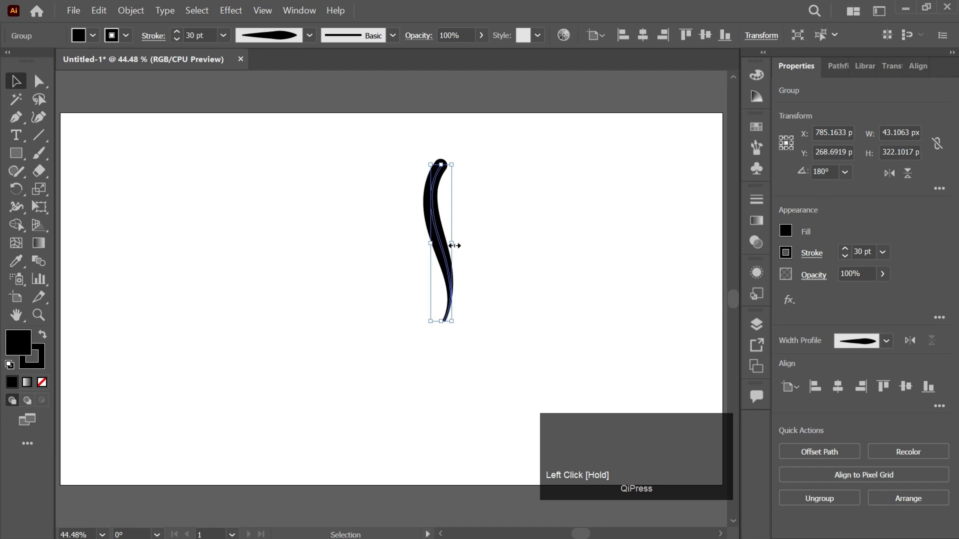
{"action": "left_click_drag", "start_coordinate": [452, 242], "coordinate": [462, 239]}
Expand the S-curve's appearance and unite the resulting pieces into one solid shape
{"action": "left_click", "coordinate": [132, 12]}
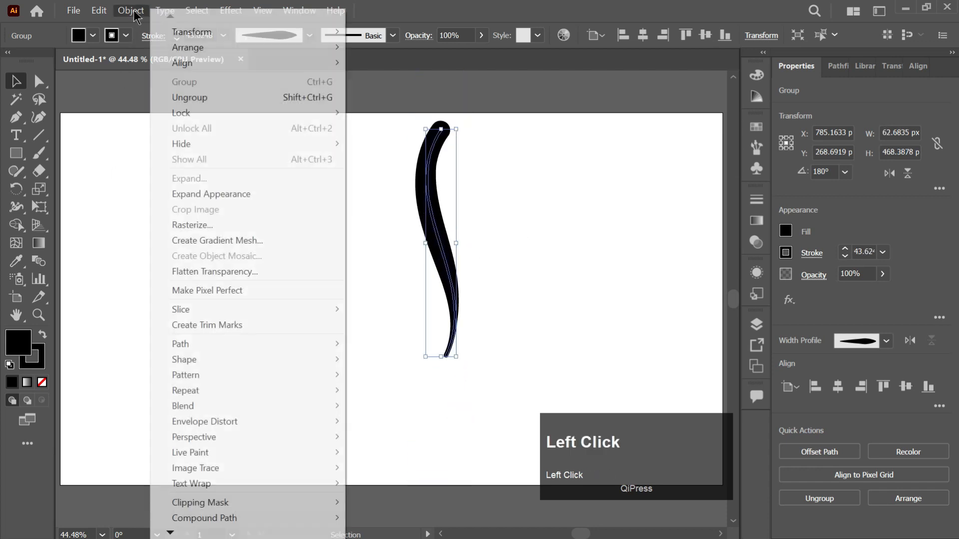
{"action": "left_click", "coordinate": [232, 189]}
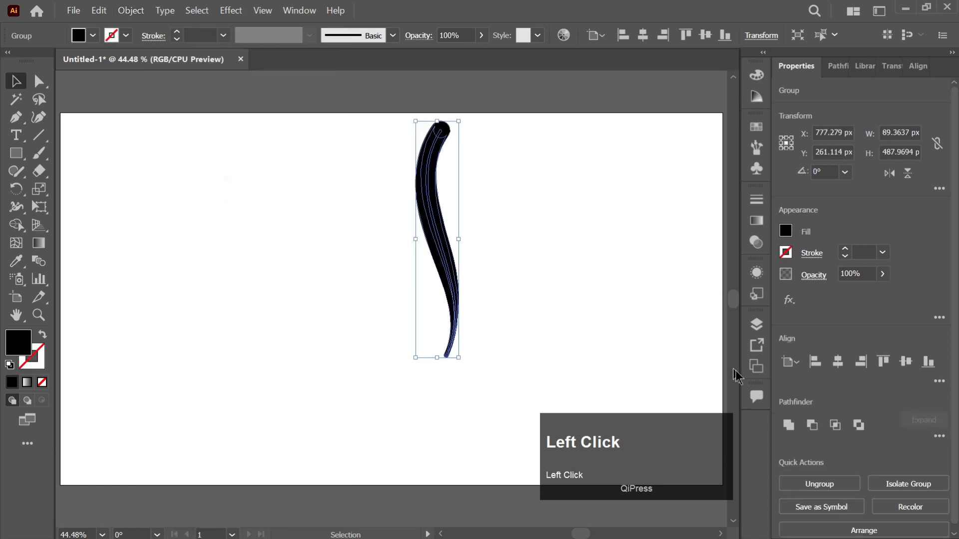
{"action": "left_click", "coordinate": [783, 428]}
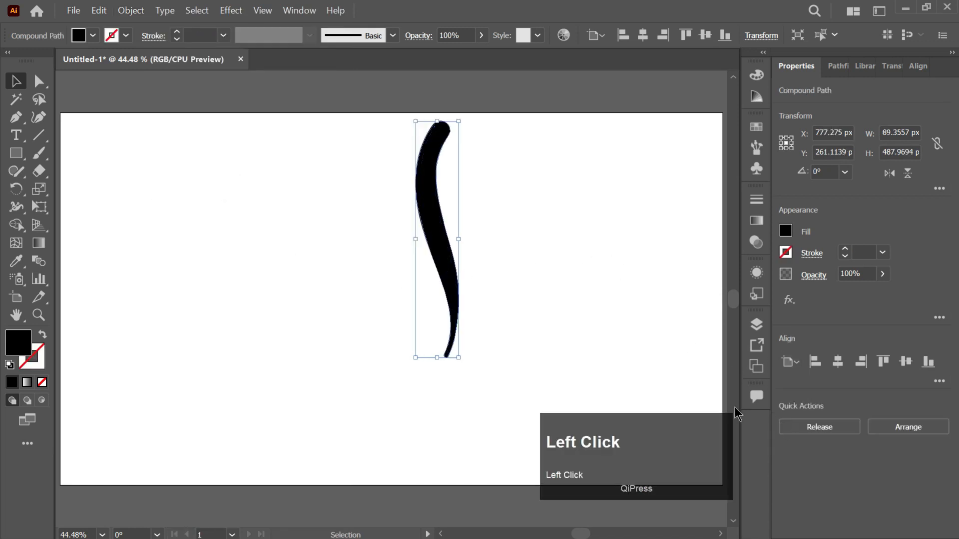
{"action": "left_click", "coordinate": [495, 180]}
{"action": "left_click", "coordinate": [435, 227]}
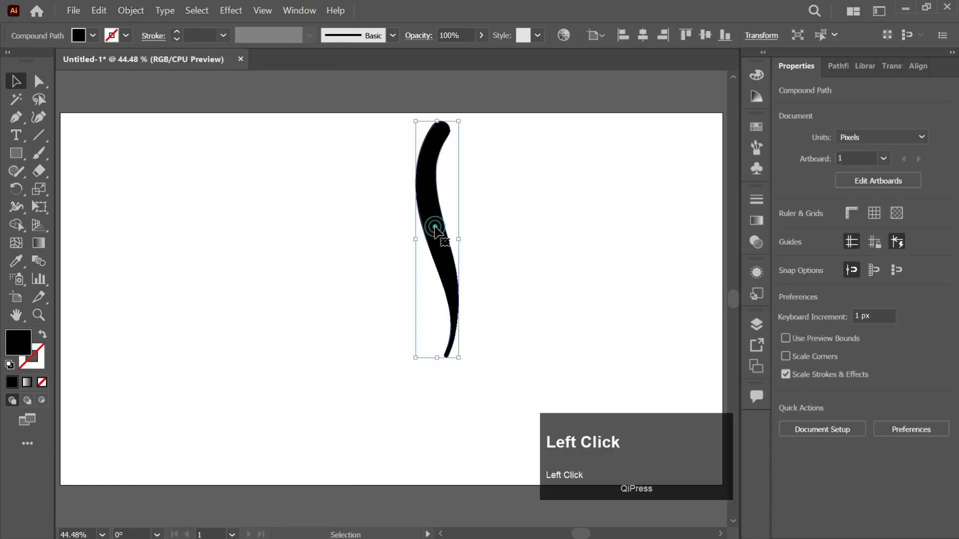
{"action": "left_click", "coordinate": [435, 366]}
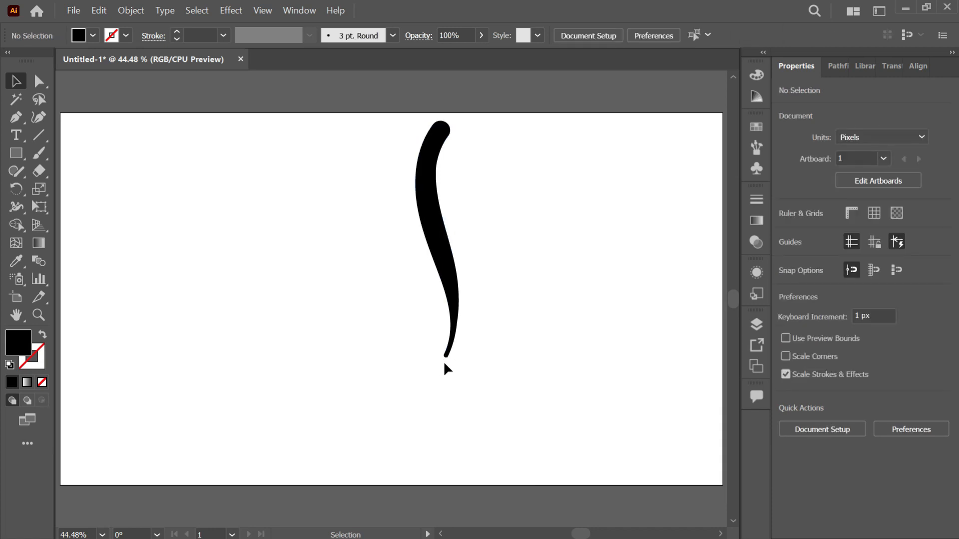
Choose the Touch Calligraphic brush and paint a single round dot about 12 px wide just below the S-curve's thin end
{"action": "key", "text": "b"}
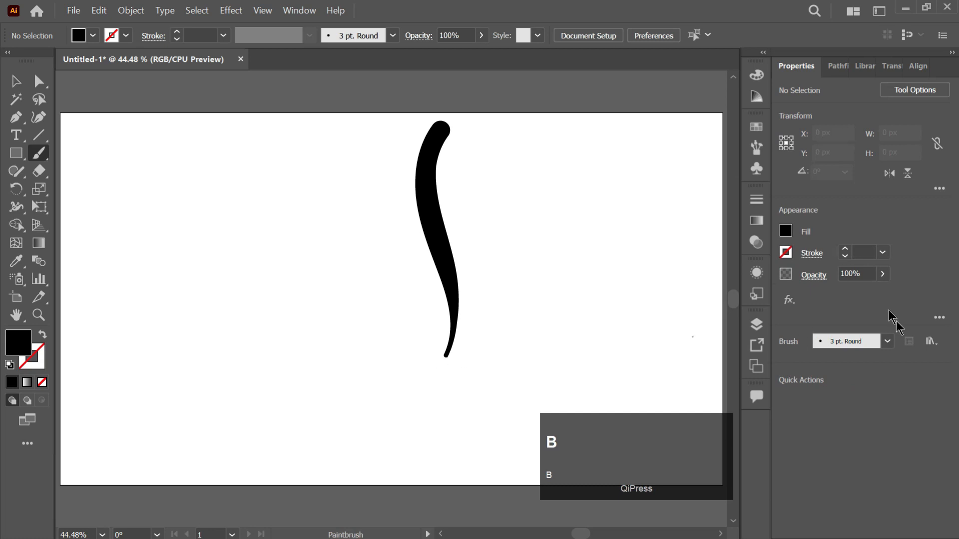
{"action": "left_click", "coordinate": [887, 341]}
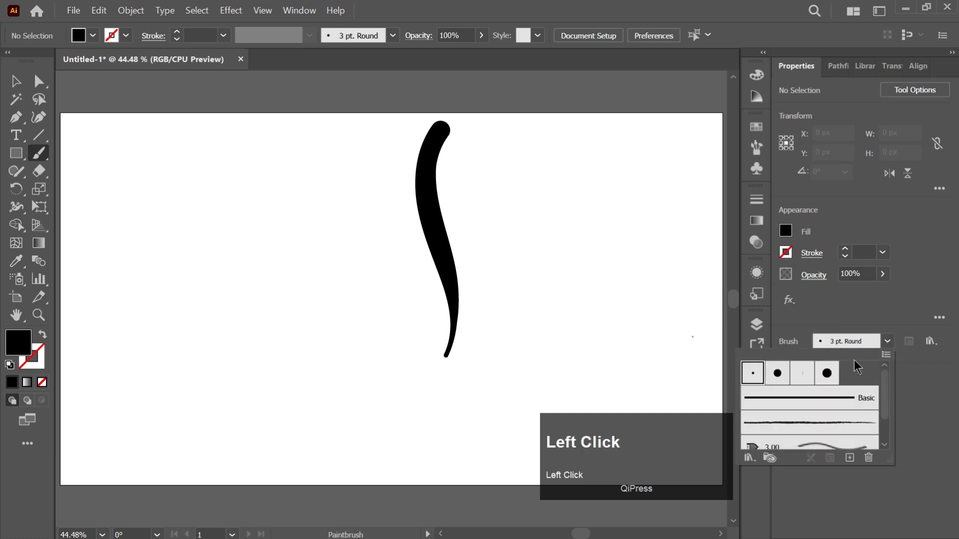
{"action": "left_click", "coordinate": [827, 375]}
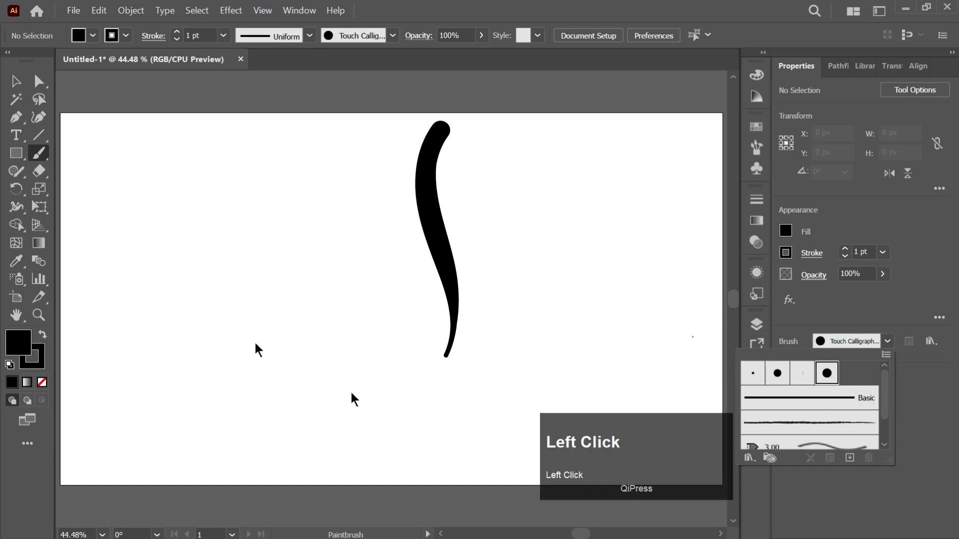
{"action": "left_click", "coordinate": [894, 385]}
{"action": "scroll", "coordinate": [451, 364], "scroll_direction": "up", "scroll_amount": 4, "text": "alt"}
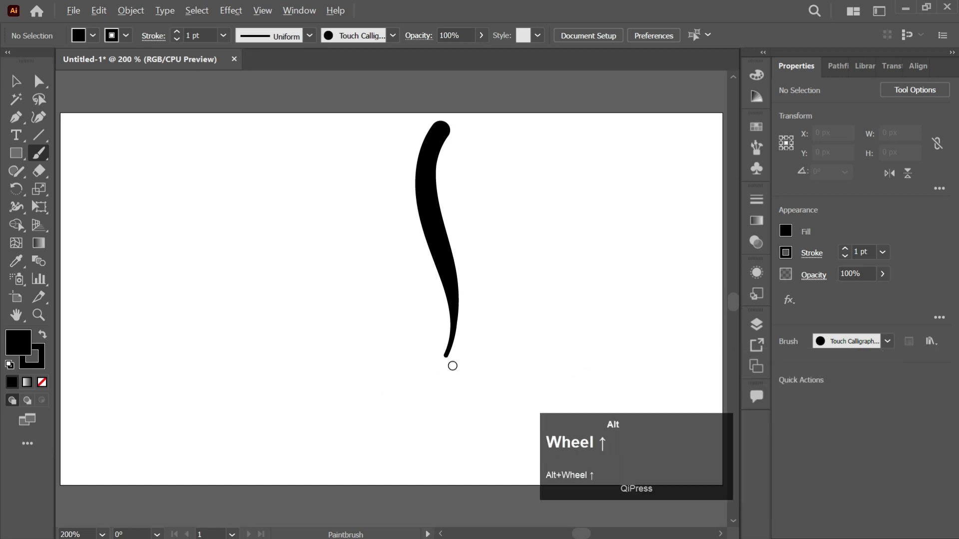
{"action": "scroll", "coordinate": [535, 272], "scroll_direction": "up", "scroll_amount": 2, "text": "alt"}
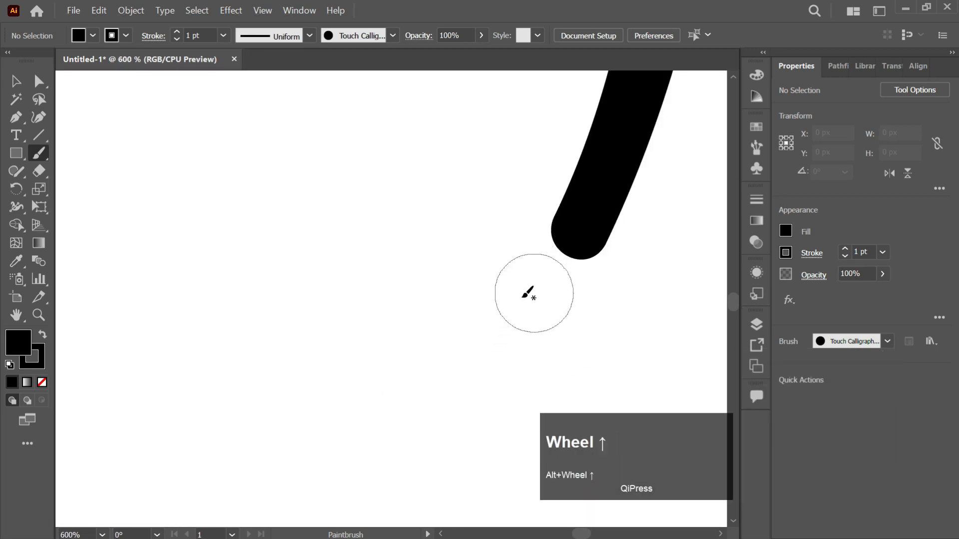
{"action": "left_click", "coordinate": [517, 302]}
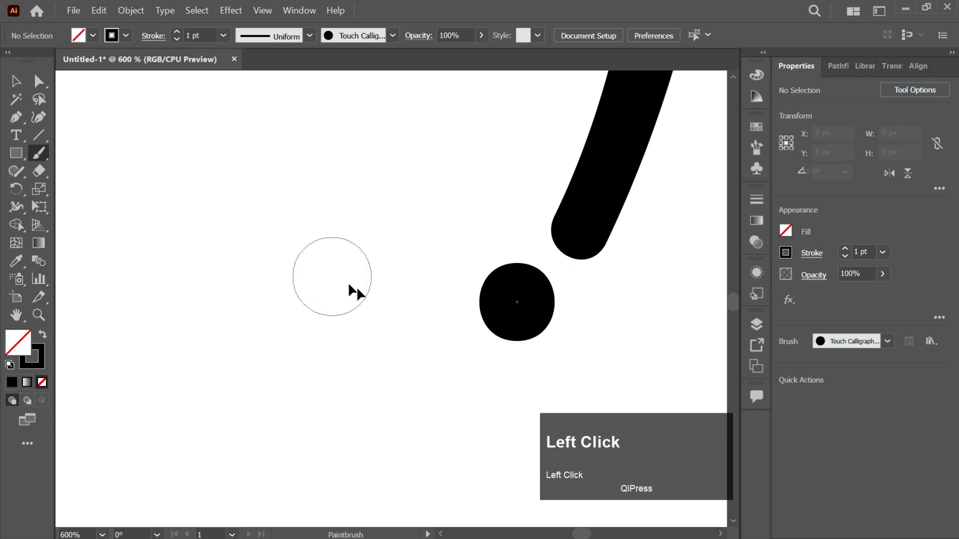
Select the painted dot and apply Expand Appearance to it
{"action": "key", "text": "v"}
{"action": "mouse_move", "coordinate": [445, 267]}
{"action": "left_mouse_down"}
{"action": "mouse_move", "coordinate": [529, 353]}
{"action": "mouse_move", "coordinate": [515, 331]}
{"action": "left_mouse_up"}
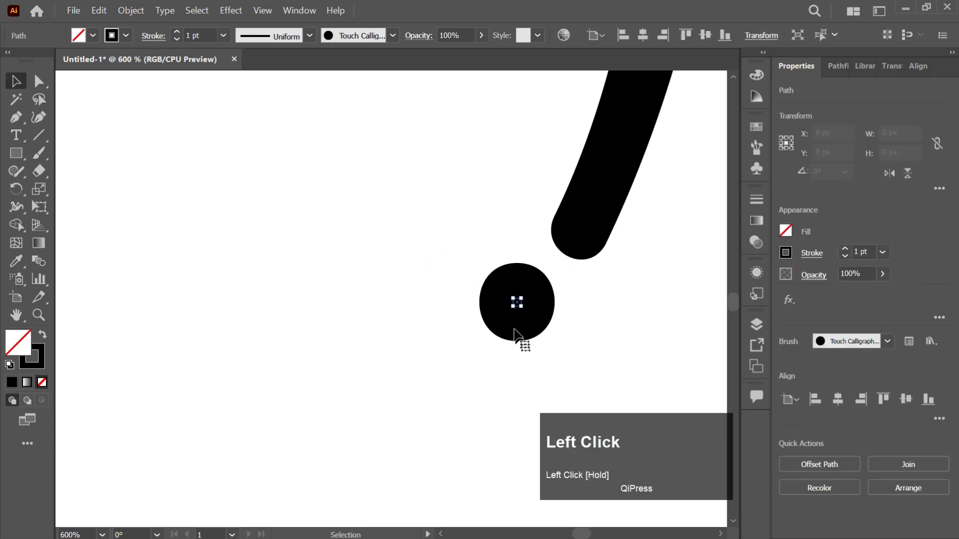
{"action": "left_click", "coordinate": [131, 10]}
{"action": "left_click", "coordinate": [256, 197]}
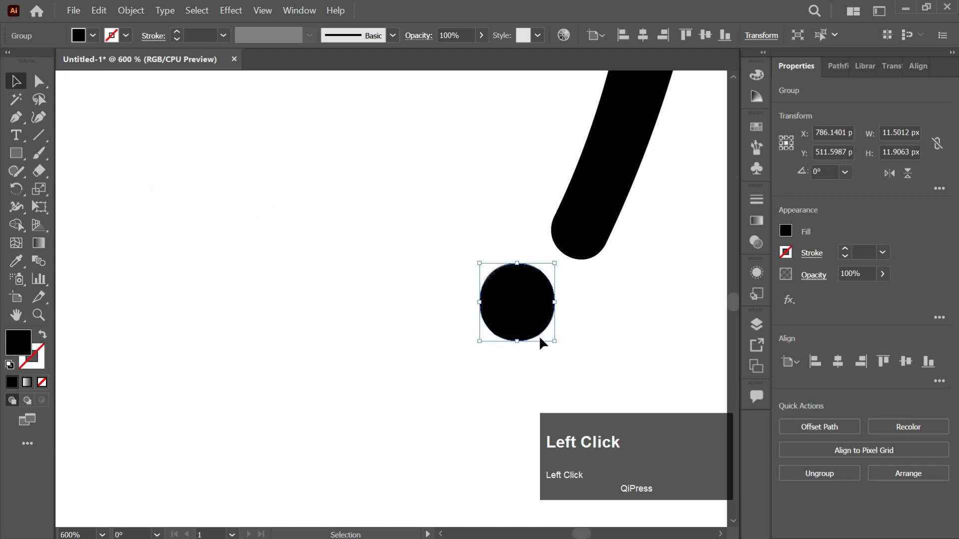
Enlarge the dot to about 42 × 44 px and place it slightly below and left of the S-curve's tip
{"action": "scroll", "coordinate": [538, 335], "scroll_direction": "down", "scroll_amount": 5, "text": "alt"}
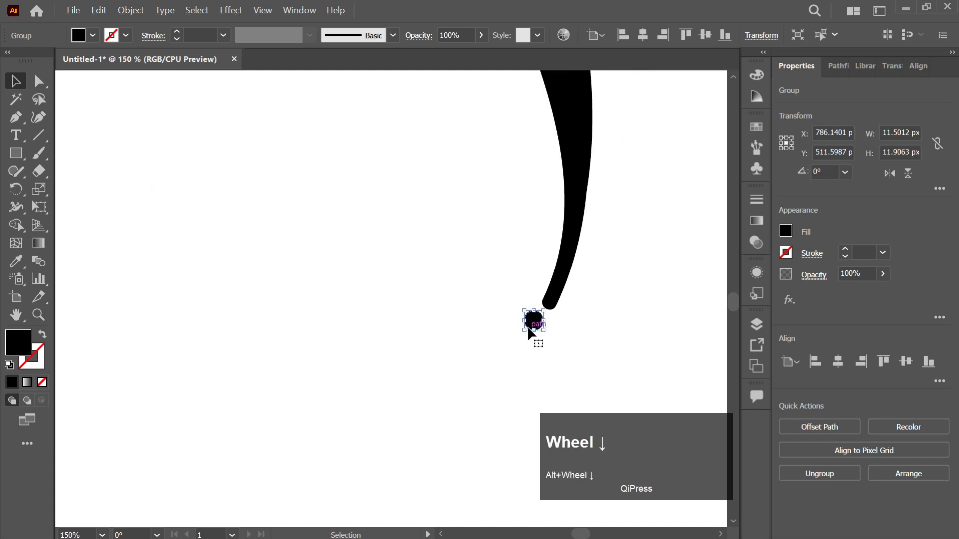
{"action": "left_click_drag", "start_coordinate": [534, 321], "coordinate": [521, 345]}
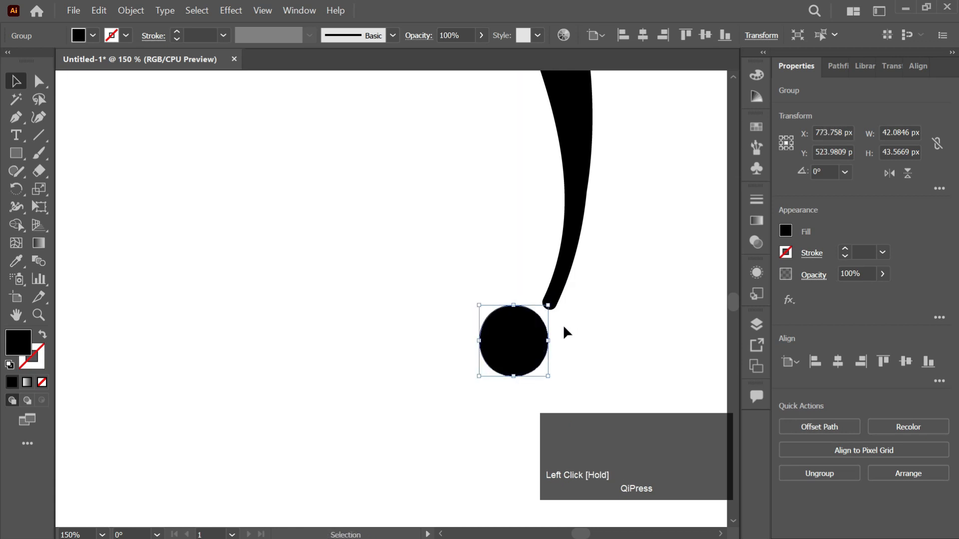
{"action": "scroll", "coordinate": [579, 286], "scroll_direction": "down", "scroll_amount": 3, "text": "ctrl"}
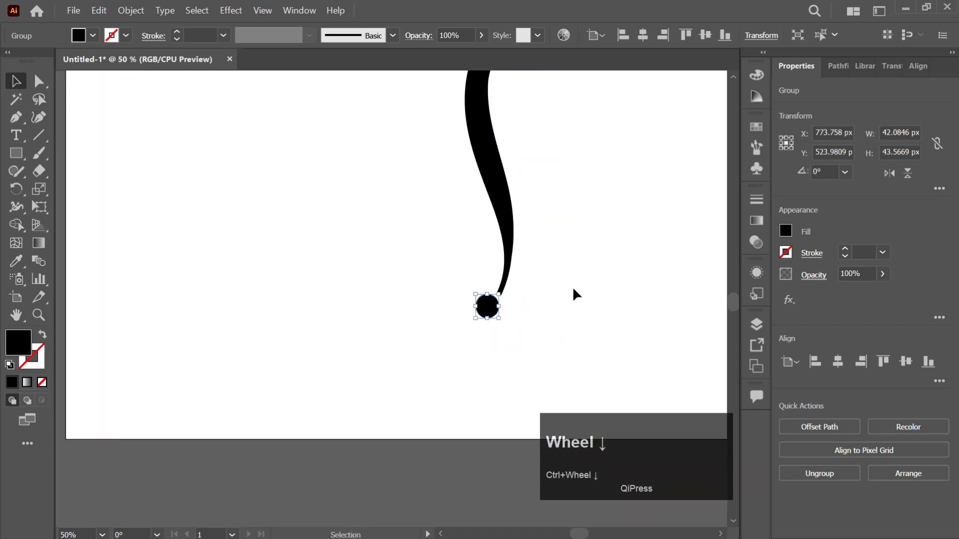
{"action": "left_click_drag", "start_coordinate": [487, 308], "coordinate": [492, 313]}
{"action": "key", "text": "ctrl+0"}
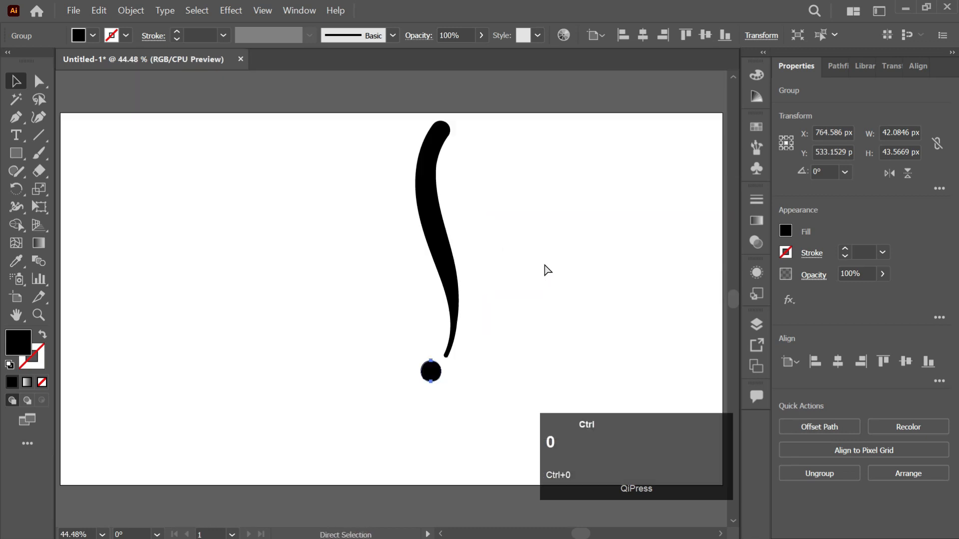
Group the S-curve with its dot and rotate the group 45°
{"action": "left_click_drag", "start_coordinate": [508, 273], "coordinate": [413, 403]}
{"action": "key", "text": "ctrl+g"}
{"action": "left_click_drag", "start_coordinate": [463, 117], "coordinate": [493, 244]}
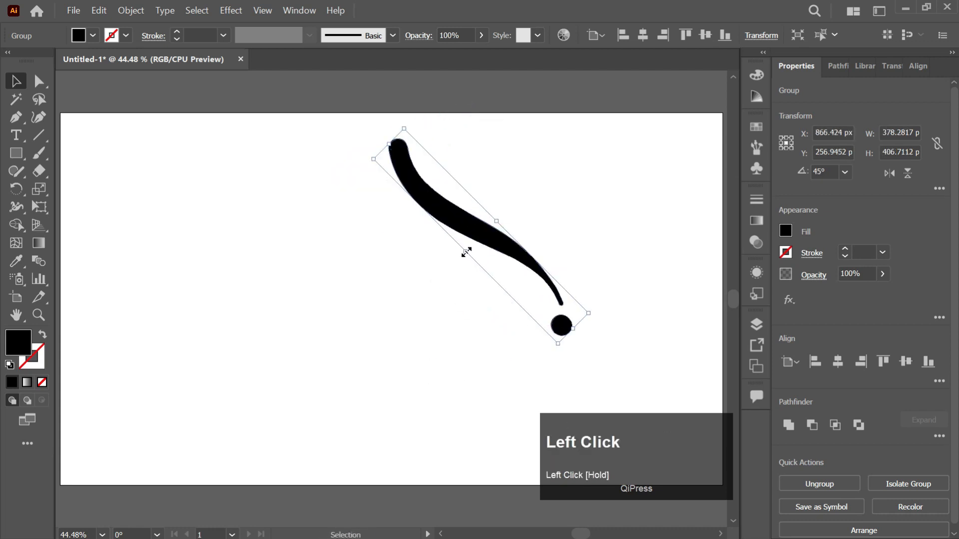
Rotate a copy of the group to a horizontal position and duplicate that copy below and to its left
{"action": "key", "text": "r"}
{"action": "left_click", "coordinate": [464, 251]}
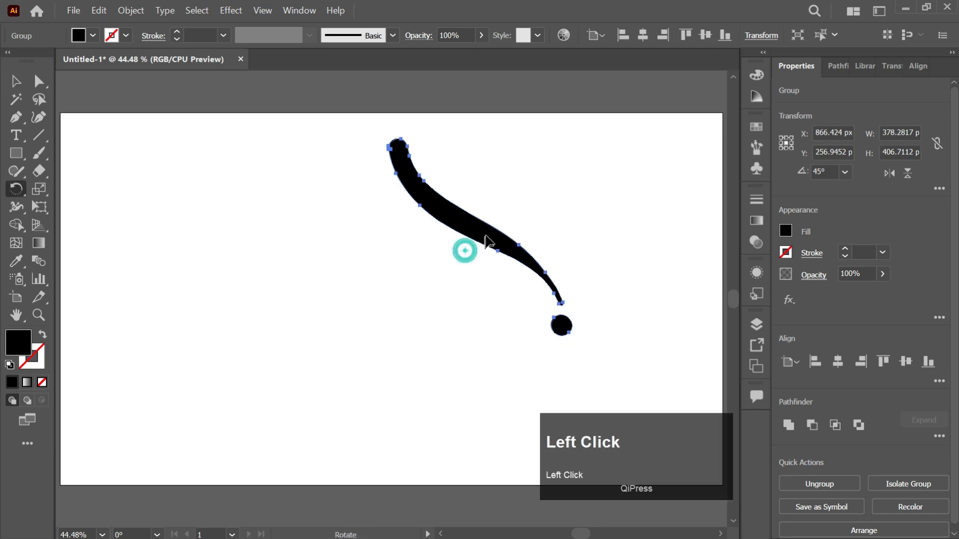
{"action": "mouse_move", "coordinate": [489, 241]}
{"action": "left_mouse_down"}
{"action": "mouse_move", "coordinate": [505, 304]}
{"action": "mouse_move", "coordinate": [439, 343]}
{"action": "mouse_move", "coordinate": [465, 343]}
{"action": "left_mouse_up"}
{"action": "key", "text": "v"}
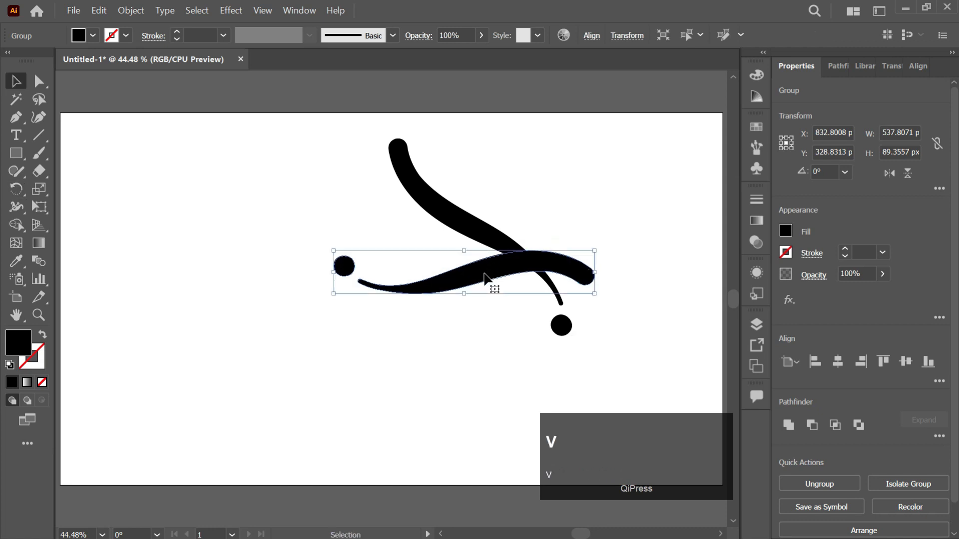
{"action": "left_click_drag", "start_coordinate": [488, 277], "coordinate": [439, 333]}
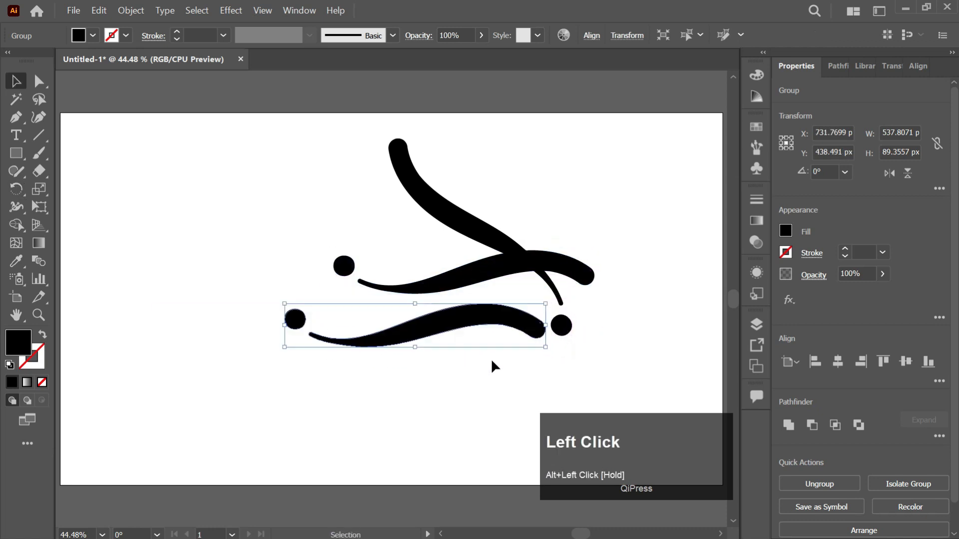
Delete the upper horizontal copy that crosses the diagonal group and select the remaining horizontal copy
{"action": "key", "text": "v"}
{"action": "left_click", "coordinate": [573, 279]}
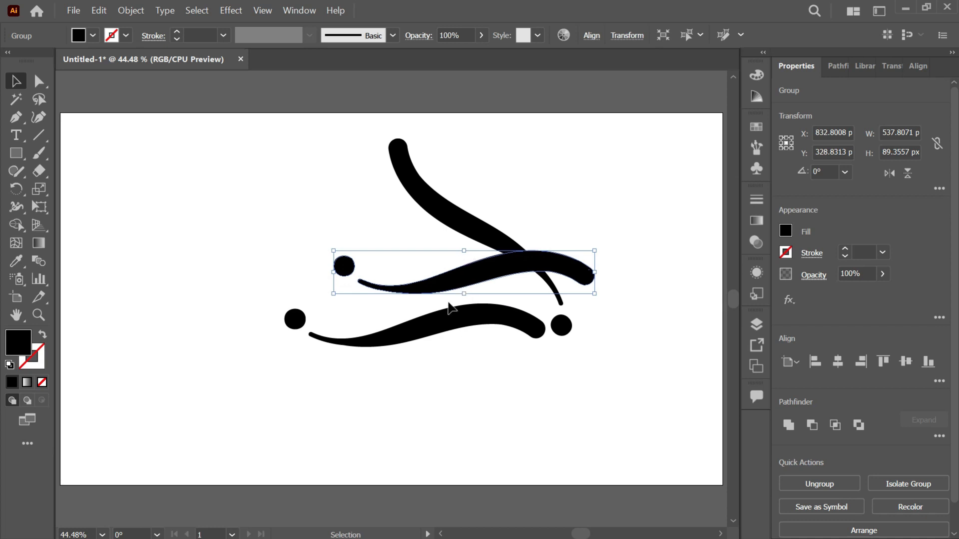
{"action": "left_click_drag", "start_coordinate": [430, 337], "coordinate": [379, 230]}
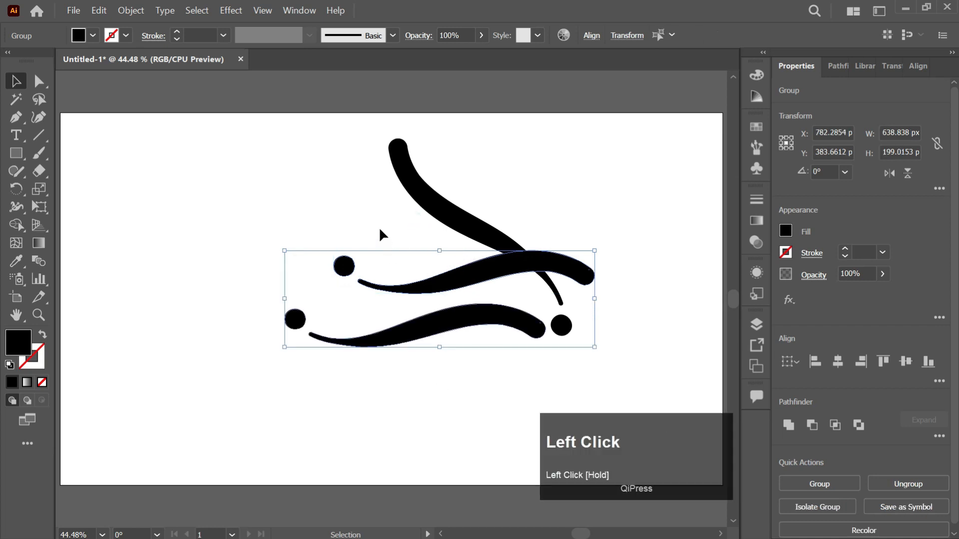
{"action": "left_click", "coordinate": [571, 202]}
{"action": "mouse_move", "coordinate": [568, 200]}
{"action": "left_mouse_down"}
{"action": "mouse_move", "coordinate": [574, 288]}
{"action": "mouse_move", "coordinate": [572, 241]}
{"action": "left_mouse_up"}
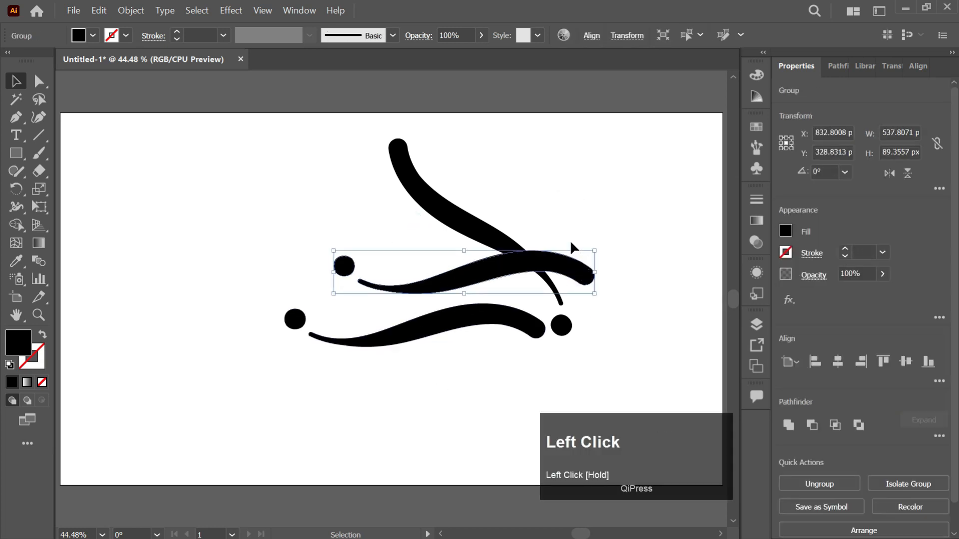
{"action": "key", "text": "Delete"}
{"action": "left_click", "coordinate": [426, 325]}
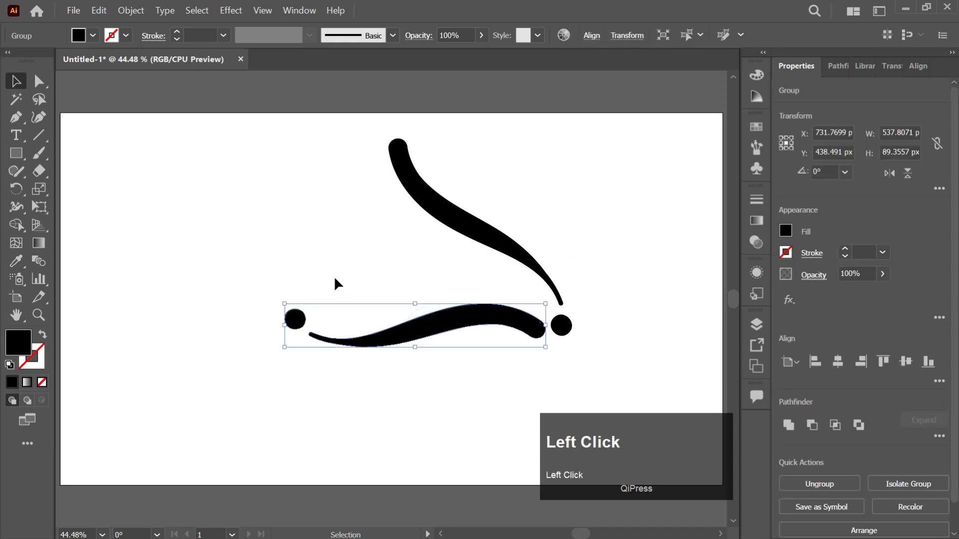
Rotate a copy of the horizontal dotted stroke to an upward slant and move it to the left of the diagonal stroke
{"action": "key", "text": "r"}
{"action": "left_click", "coordinate": [413, 302]}
{"action": "mouse_move", "coordinate": [381, 341]}
{"action": "left_mouse_down"}
{"action": "mouse_move", "coordinate": [363, 341]}
{"action": "mouse_move", "coordinate": [323, 234]}
{"action": "mouse_move", "coordinate": [359, 206]}
{"action": "mouse_move", "coordinate": [385, 204]}
{"action": "mouse_move", "coordinate": [383, 216]}
{"action": "left_mouse_up"}
{"action": "key", "text": "v"}
{"action": "mouse_move", "coordinate": [388, 294]}
{"action": "left_mouse_down"}
{"action": "mouse_move", "coordinate": [345, 201]}
{"action": "mouse_move", "coordinate": [310, 225]}
{"action": "mouse_move", "coordinate": [282, 224]}
{"action": "left_mouse_up"}
Rotate the copied stroke steeper and move it inward so it closes the left side of the triangle, its dot at the top corner
{"action": "left_click_drag", "start_coordinate": [190, 313], "coordinate": [207, 294]}
{"action": "mouse_move", "coordinate": [203, 120]}
{"action": "left_mouse_down"}
{"action": "mouse_move", "coordinate": [196, 165]}
{"action": "mouse_move", "coordinate": [217, 176]}
{"action": "left_mouse_up"}
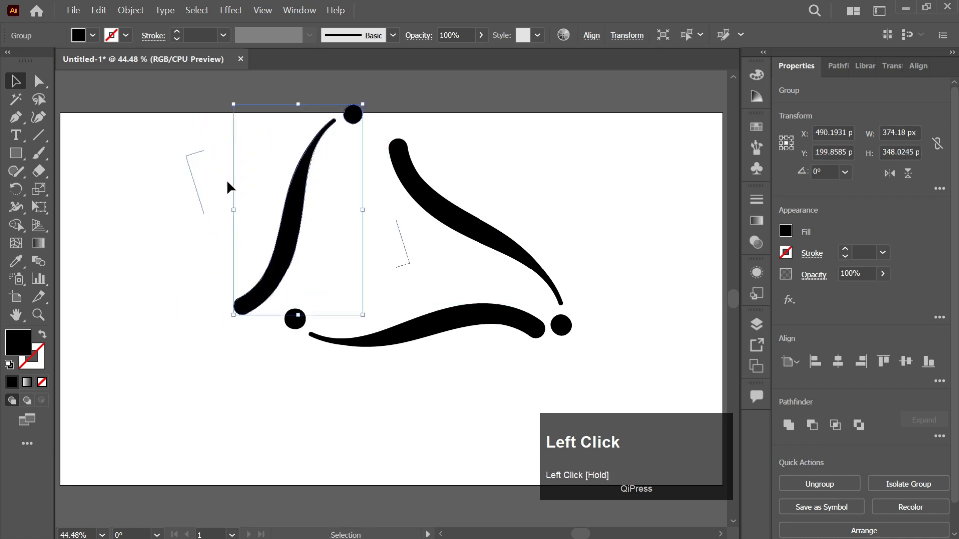
{"action": "mouse_move", "coordinate": [297, 226]}
{"action": "left_mouse_down"}
{"action": "mouse_move", "coordinate": [331, 223]}
{"action": "mouse_move", "coordinate": [316, 234]}
{"action": "left_mouse_up"}
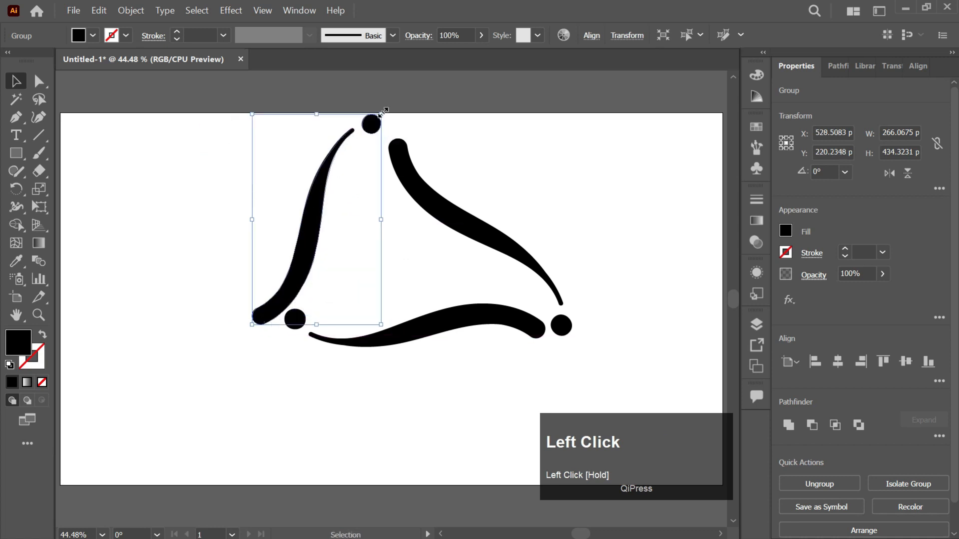
{"action": "left_click_drag", "start_coordinate": [391, 115], "coordinate": [388, 158]}
{"action": "left_click_drag", "start_coordinate": [237, 305], "coordinate": [291, 291]}
{"action": "left_click_drag", "start_coordinate": [401, 125], "coordinate": [385, 175]}
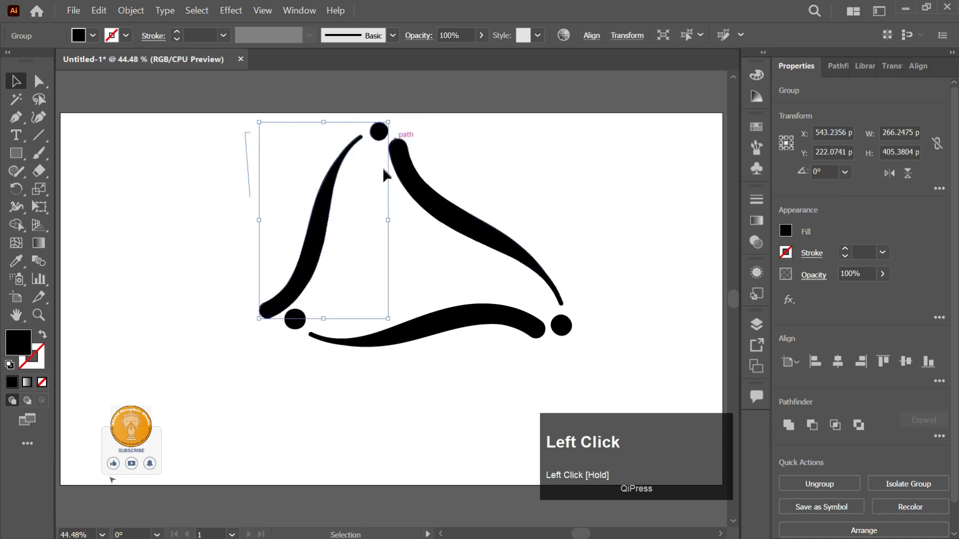
Group the three dotted strokes and move the triangle to the left part of the artboard
{"action": "left_click", "coordinate": [470, 167]}
{"action": "left_click_drag", "start_coordinate": [535, 133], "coordinate": [508, 206]}
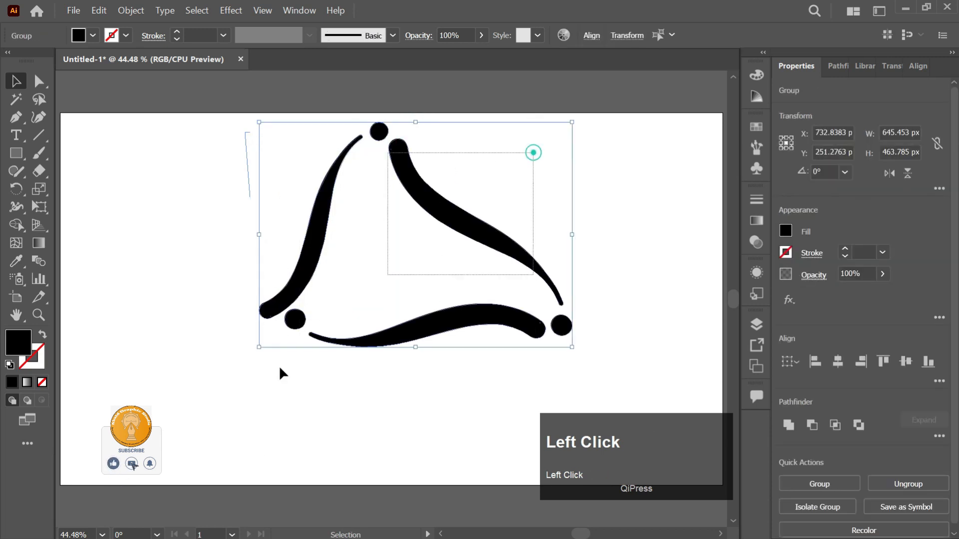
{"action": "left_click_drag", "start_coordinate": [465, 175], "coordinate": [165, 532]}
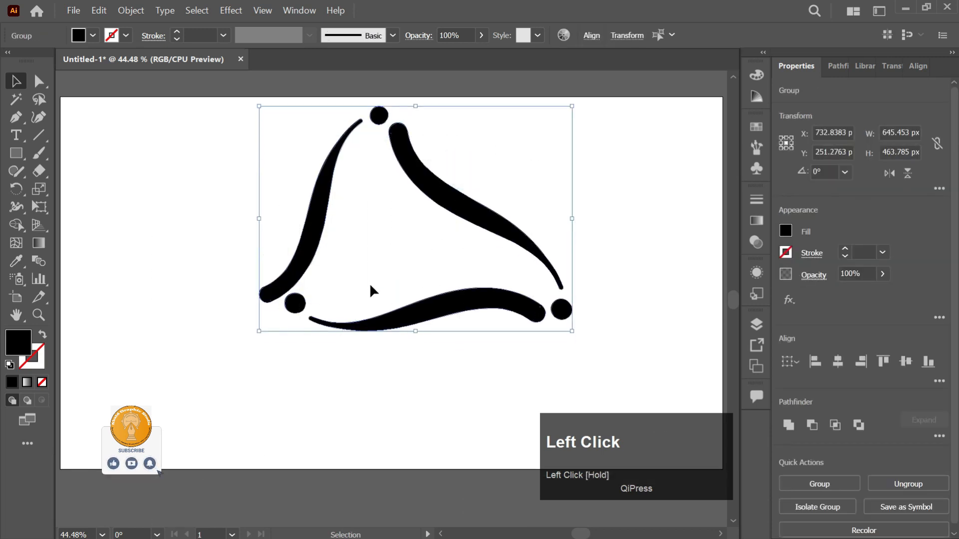
{"action": "key", "text": "ctrl+g"}
{"action": "left_click_drag", "start_coordinate": [466, 208], "coordinate": [304, 247]}
{"action": "left_click", "coordinate": [405, 214]}
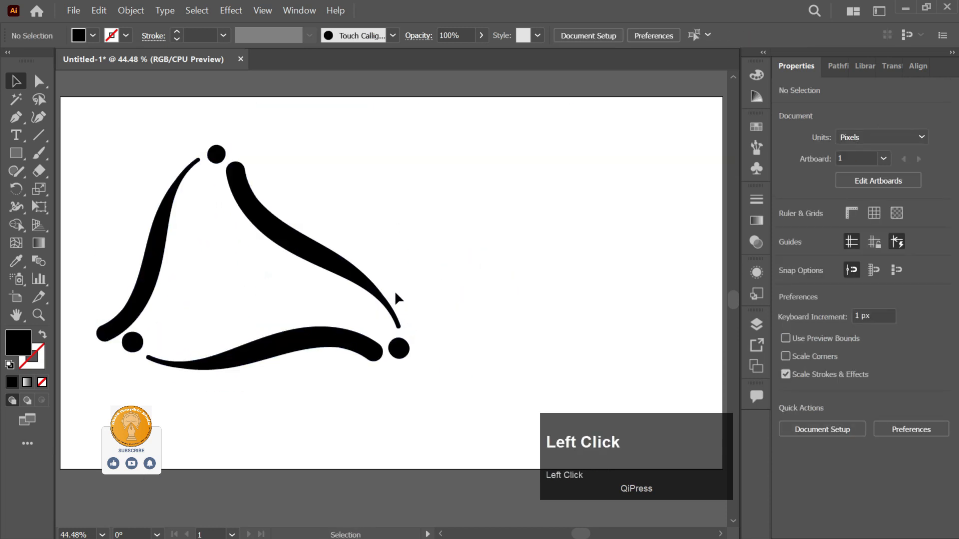
Rotate the triangle group counterclockwise until its narrow corner points up and place it within the artboard's left half
{"action": "left_click", "coordinate": [380, 296]}
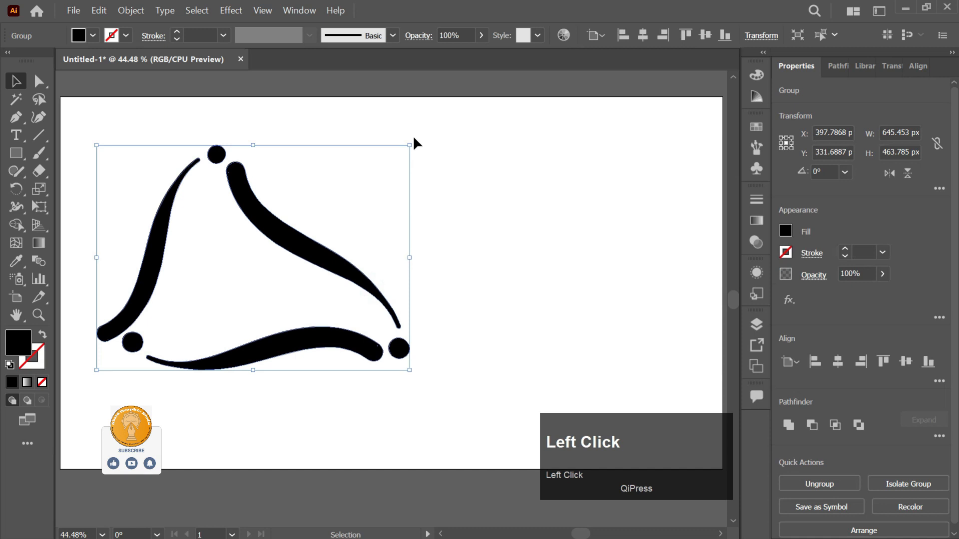
{"action": "left_click_drag", "start_coordinate": [412, 137], "coordinate": [119, 206]}
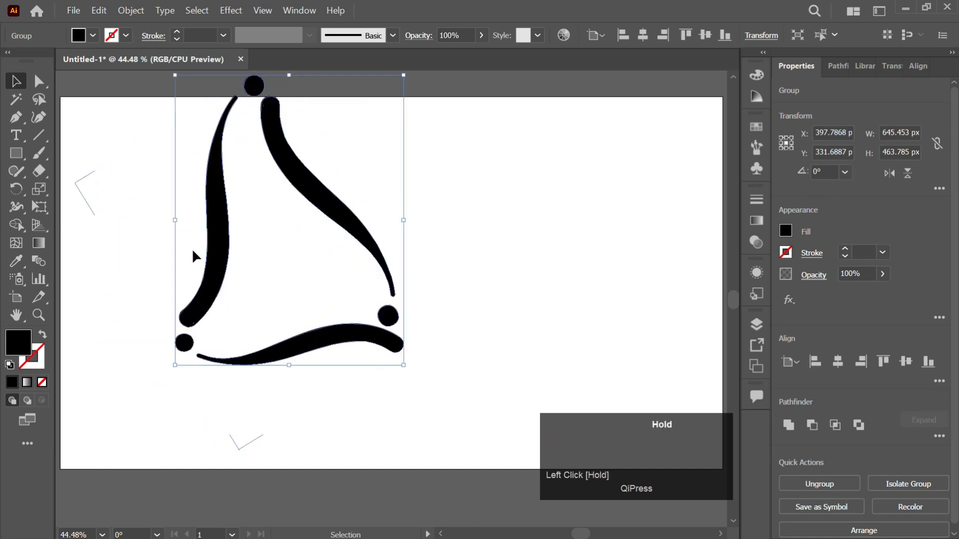
{"action": "left_click_drag", "start_coordinate": [350, 215], "coordinate": [283, 250]}
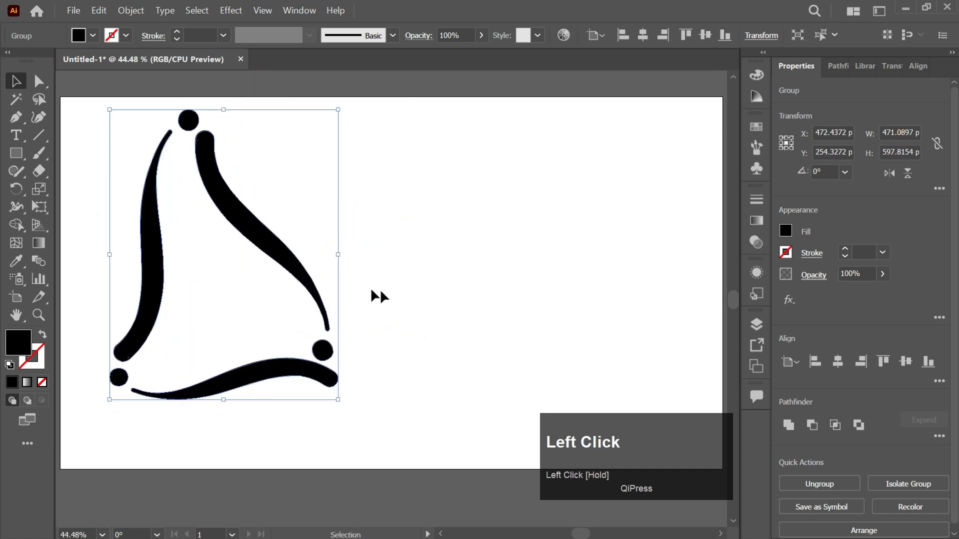
{"action": "left_click", "coordinate": [385, 287]}
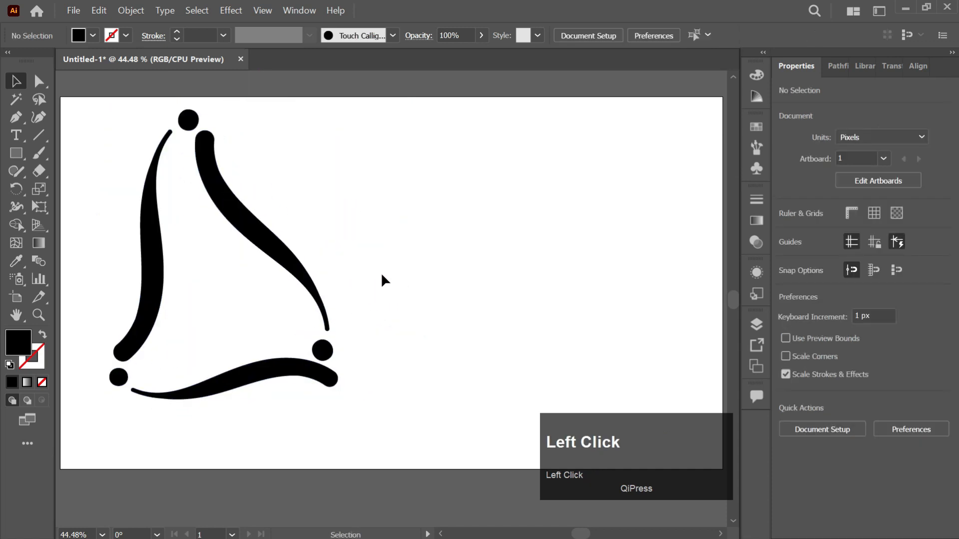
Add the point text "Logo Name" on the empty area to the right of the triangle
{"action": "key", "text": "t"}
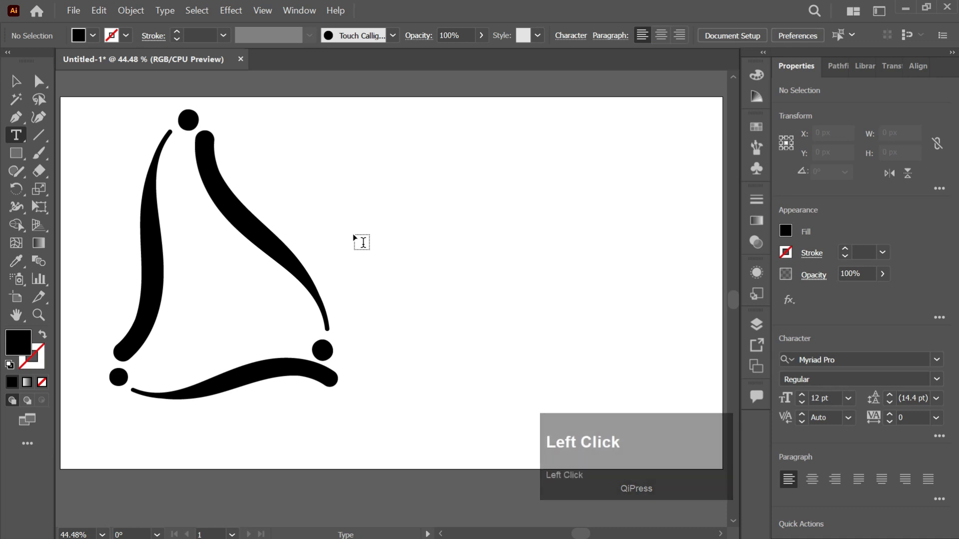
{"action": "left_click", "coordinate": [355, 234]}
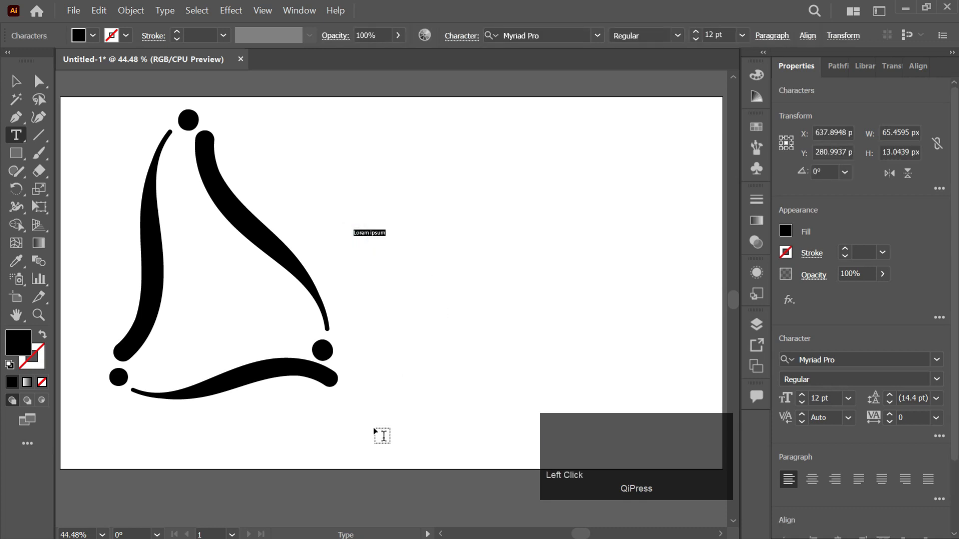
{"action": "key", "text": "shift"}
{"action": "type", "text": "Logo Na"}
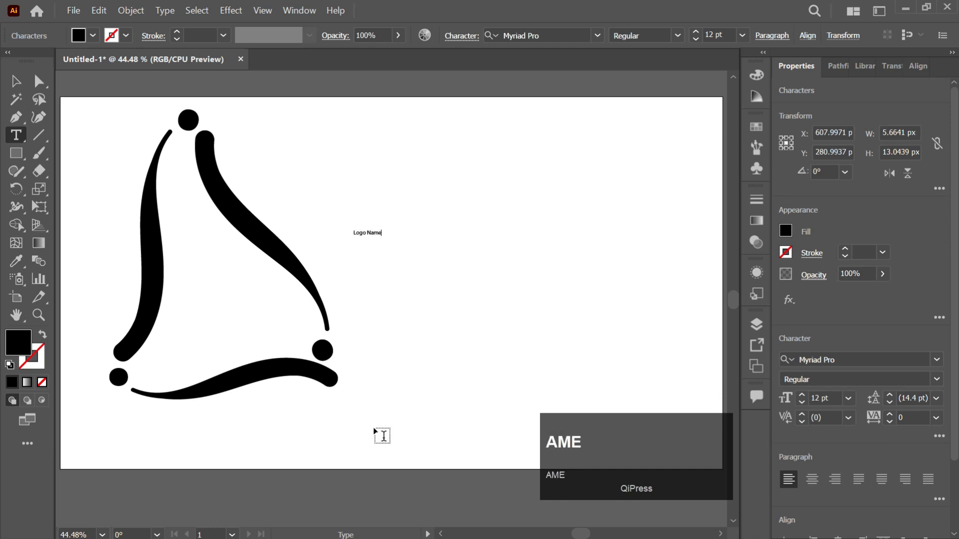
{"action": "type", "text": "me"}
{"action": "scroll", "coordinate": [382, 436], "scroll_direction": "up", "scroll_amount": 1}
{"action": "left_click", "coordinate": [16, 81]}
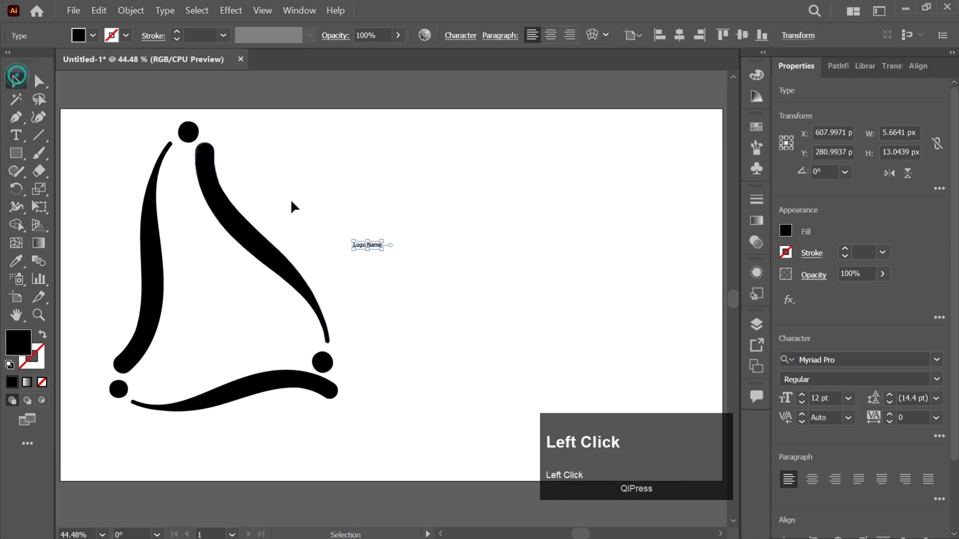
Enlarge the "Logo Name" text to about 640 × 145 px and place it beside the triangle's lower right corner
{"action": "left_click_drag", "start_coordinate": [382, 245], "coordinate": [590, 382]}
{"action": "left_click_drag", "start_coordinate": [385, 286], "coordinate": [378, 307]}
{"action": "left_click_drag", "start_coordinate": [376, 351], "coordinate": [374, 352]}
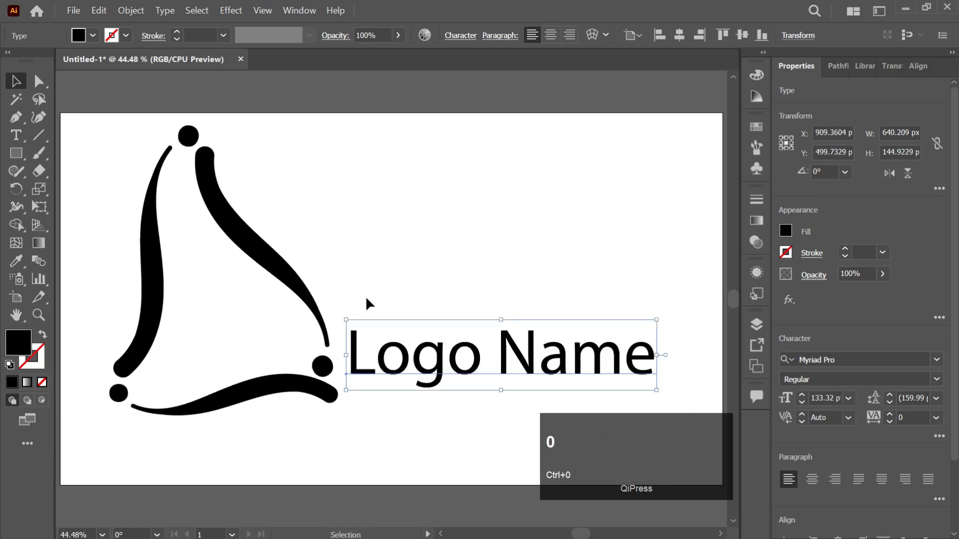
Scale the triangle group down slightly and rotate it clockwise so its narrow corner points right, keeping it left of the text
{"action": "left_click", "coordinate": [383, 197]}
{"action": "left_click", "coordinate": [242, 240]}
{"action": "left_click_drag", "start_coordinate": [224, 128], "coordinate": [224, 171]}
{"action": "left_click_drag", "start_coordinate": [284, 310], "coordinate": [300, 289]}
{"action": "left_click_drag", "start_coordinate": [341, 147], "coordinate": [367, 372]}
{"action": "mouse_move", "coordinate": [270, 296]}
{"action": "left_mouse_down"}
{"action": "mouse_move", "coordinate": [260, 365]}
{"action": "mouse_move", "coordinate": [252, 285]}
{"action": "mouse_move", "coordinate": [263, 287]}
{"action": "left_mouse_up"}
Move the "Logo Name" text up and to the left, just below the triangle's right-pointing corner
{"action": "left_click_drag", "start_coordinate": [401, 334], "coordinate": [416, 304]}
{"action": "left_click", "coordinate": [445, 220]}
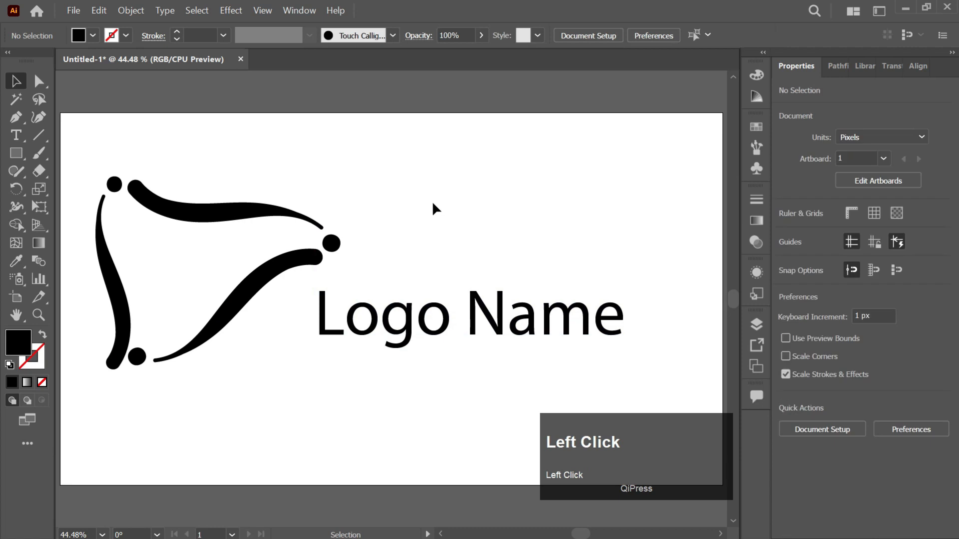